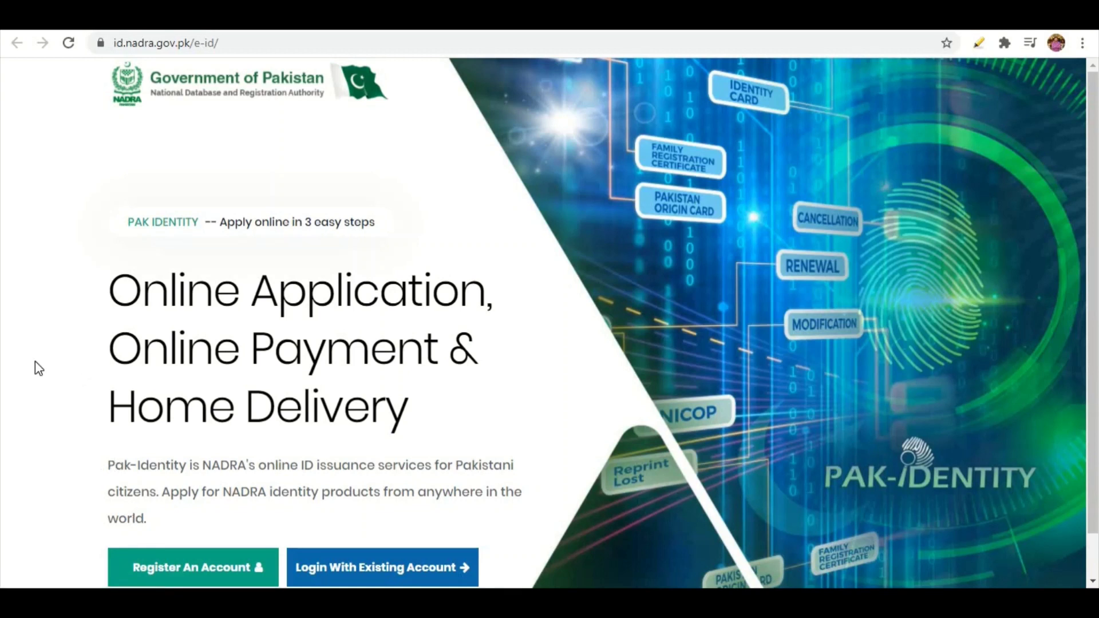
- Start registering a new account and place the cursor in the Forename(s) field
scroll(35, 363, down, 1)
scroll(35, 363, up, 1)
click(179, 570)
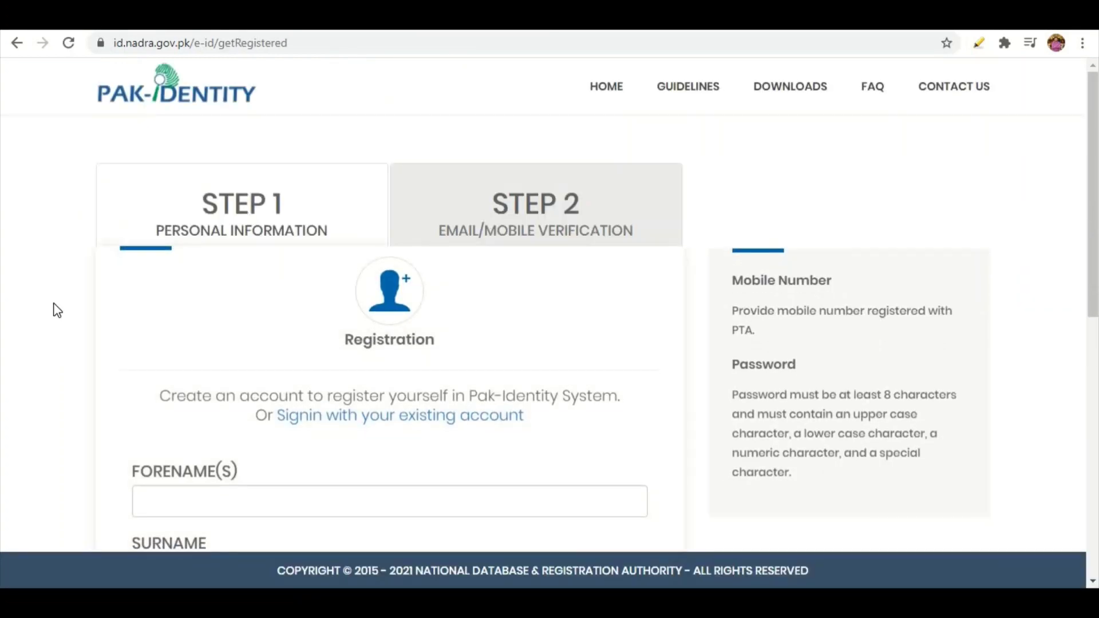
scroll(57, 310, down, 5)
scroll(57, 310, down, 5)
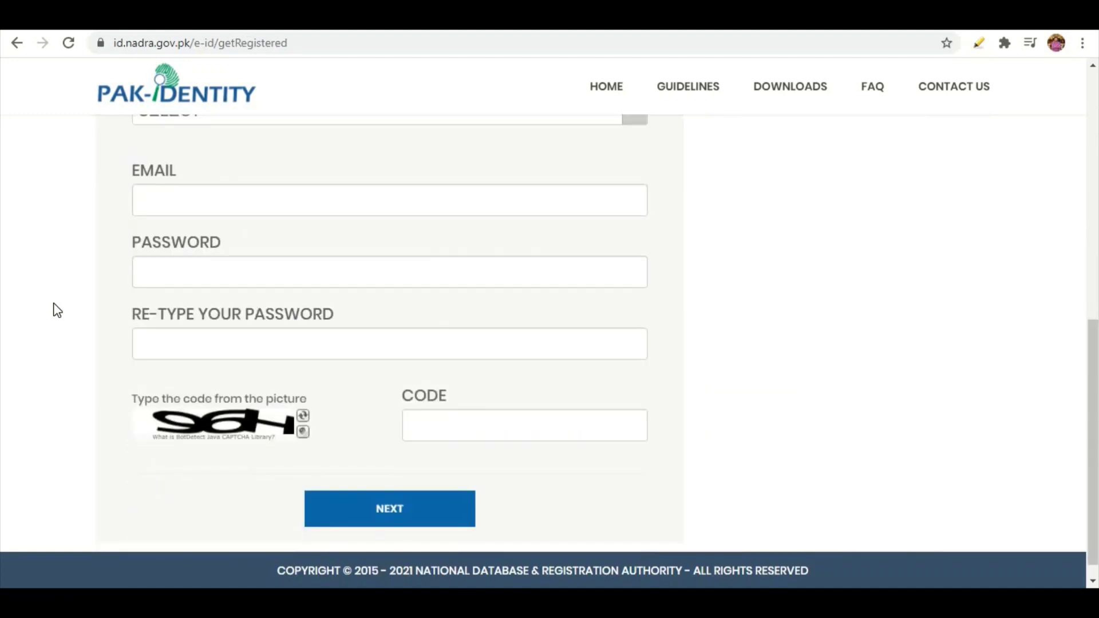
scroll(57, 310, up, 5)
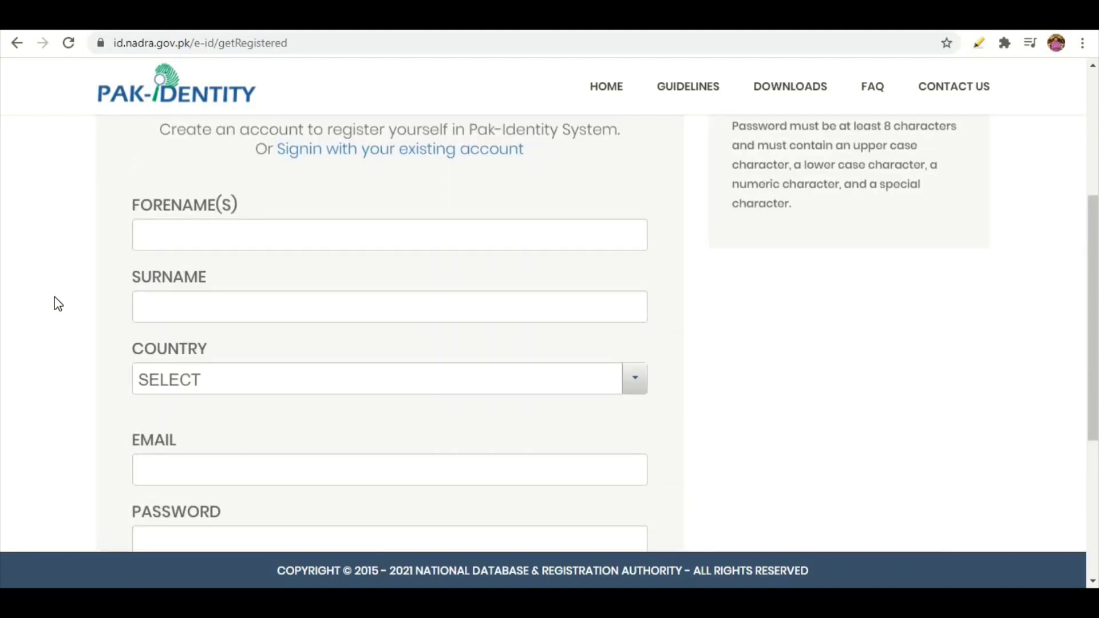
click(218, 238)
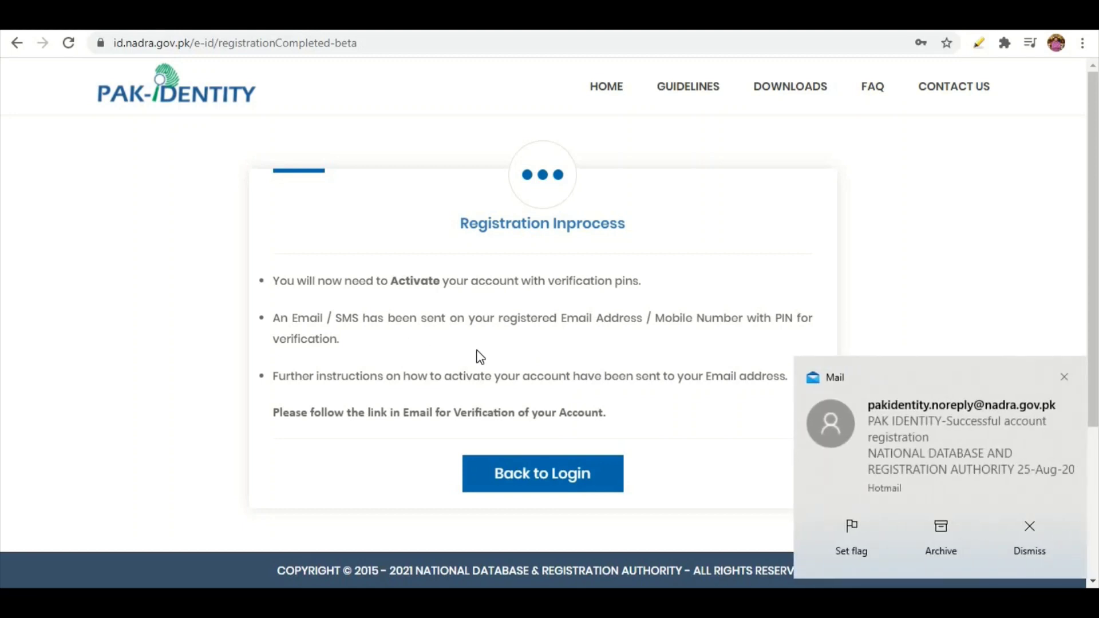
- Dismiss the Mail notification toast announcing the registration email
click(1037, 533)
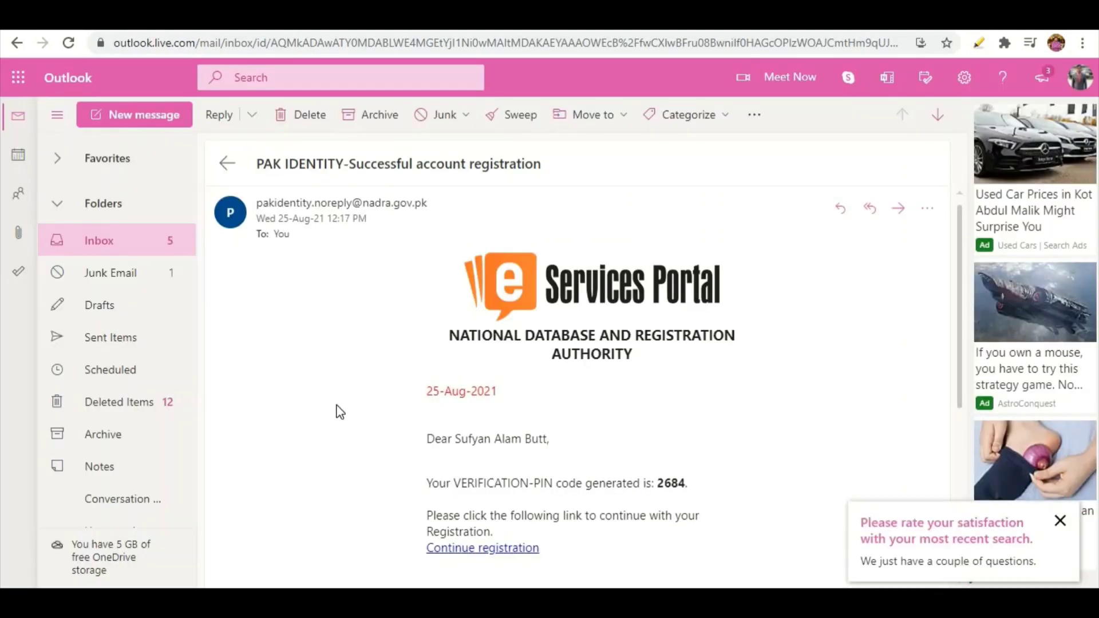
- Follow the Continue registration link in the PAK IDENTITY email to activate the account
scroll(339, 411, down, 2)
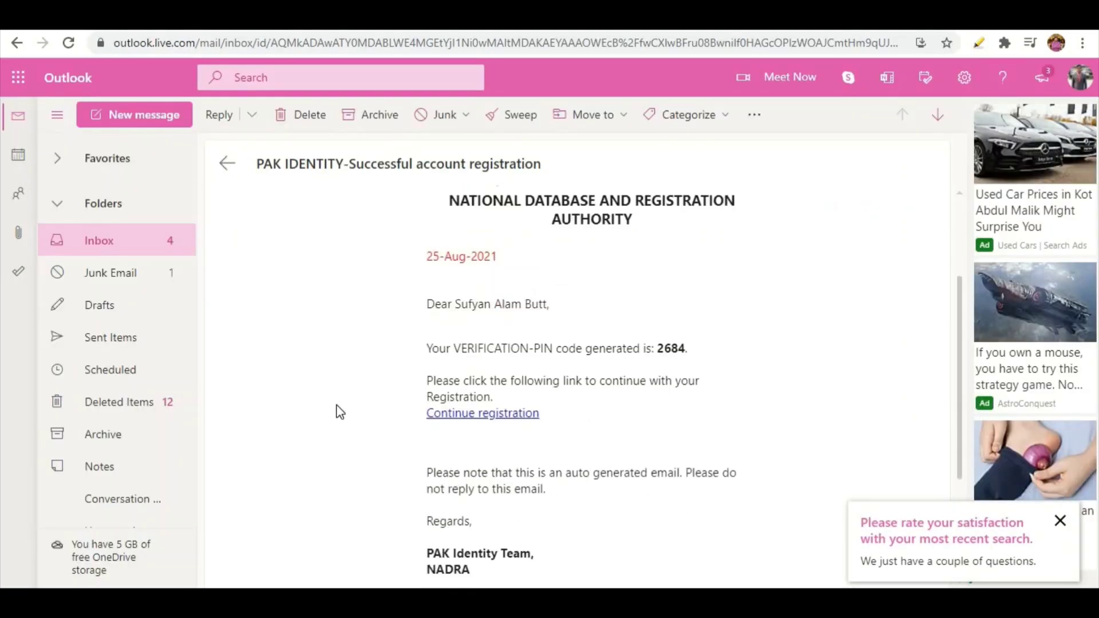
scroll(339, 411, up, 2)
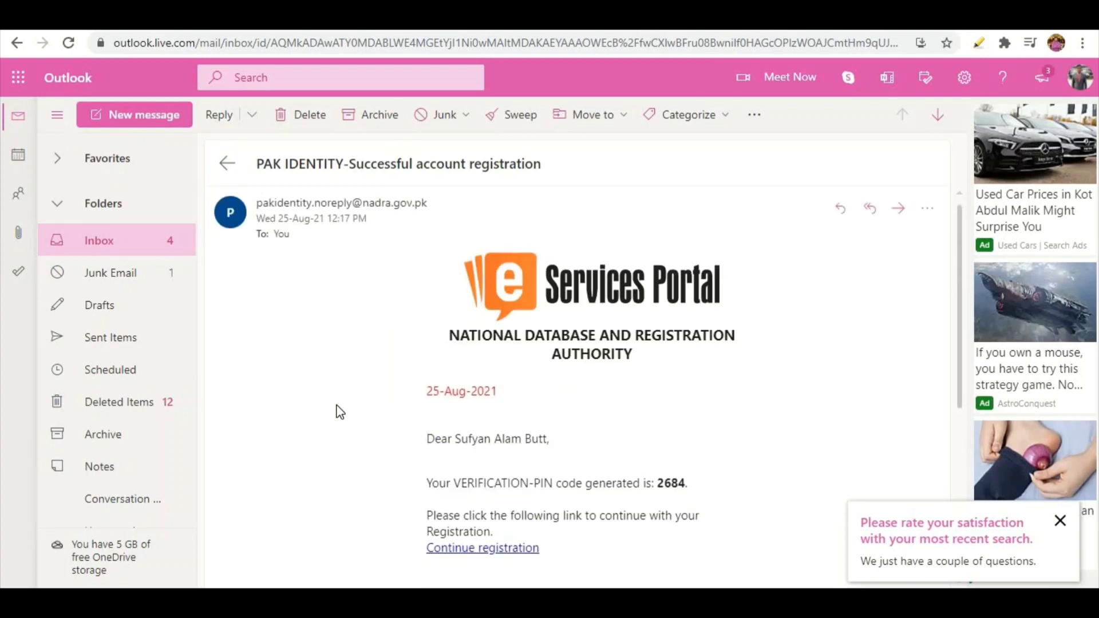
click(457, 549)
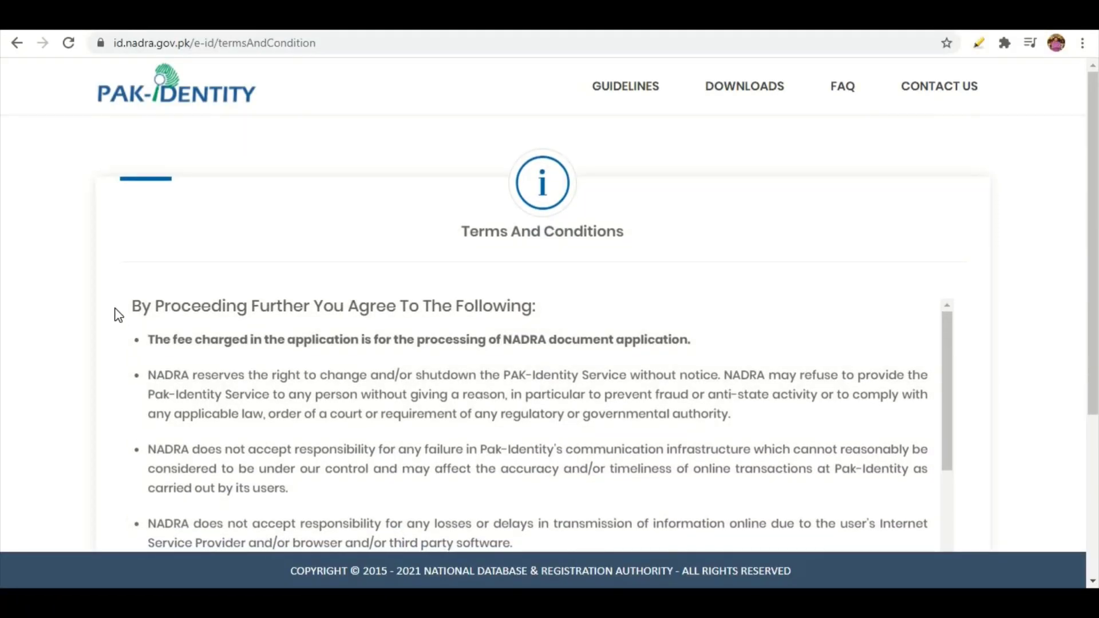
- Accept the terms and conditions and review the empty Existing Applications page
scroll(116, 313, down, 2)
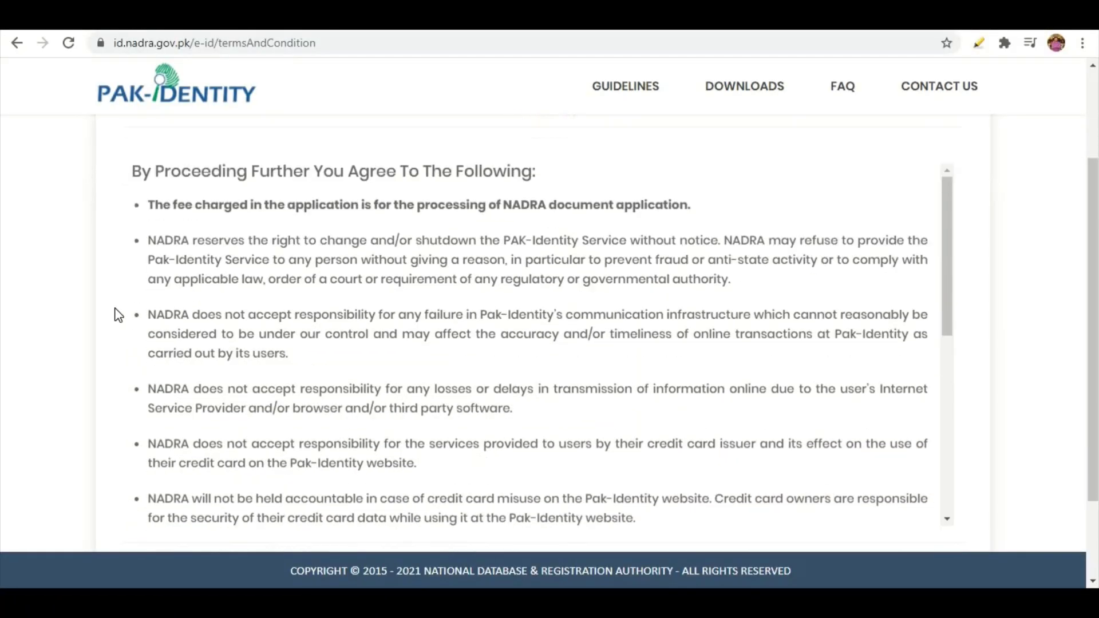
scroll(118, 315, down, 2)
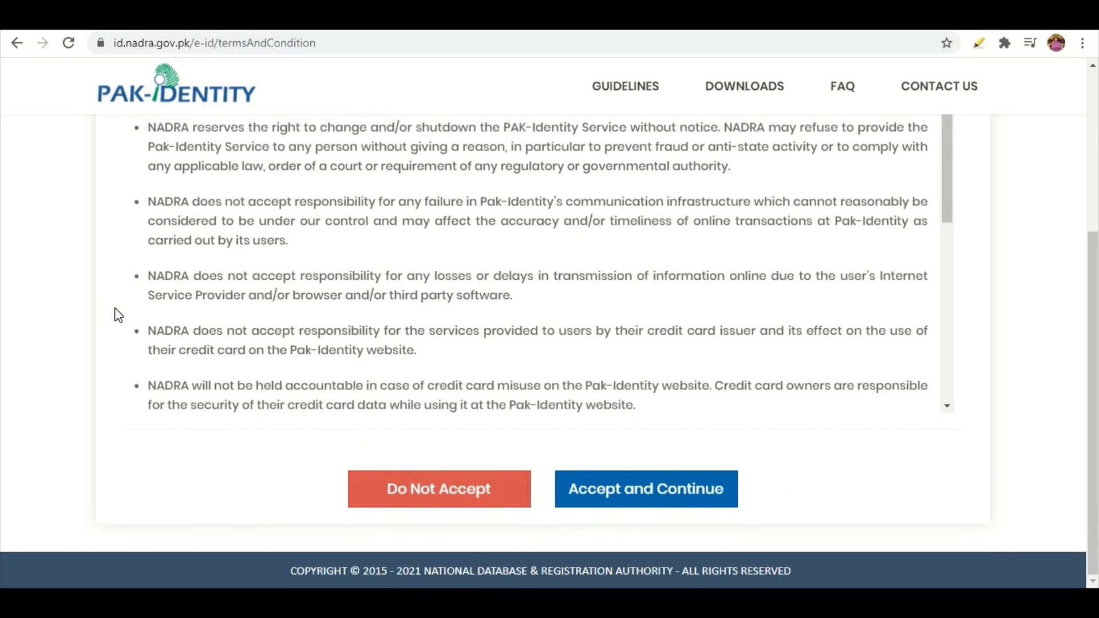
click(579, 491)
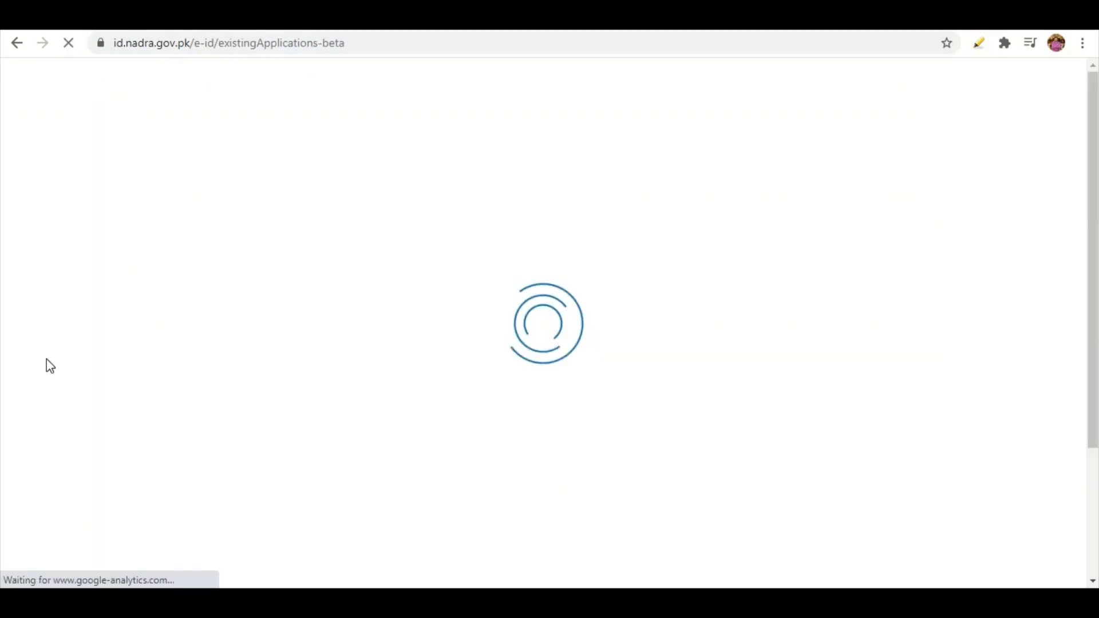
scroll(50, 366, down, 2)
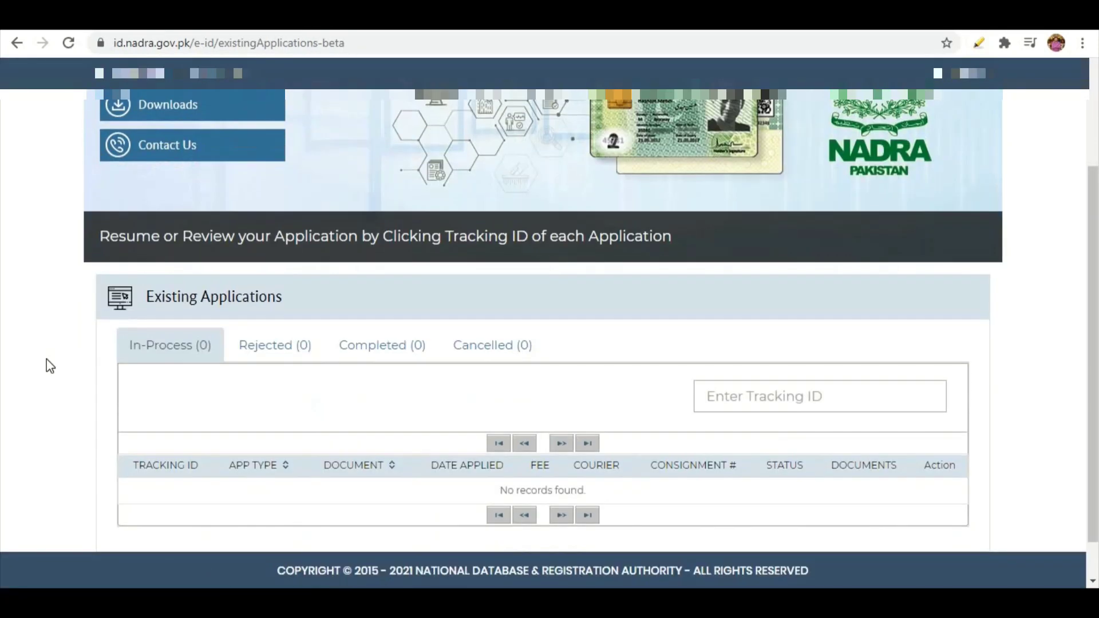
scroll(51, 367, down, 1)
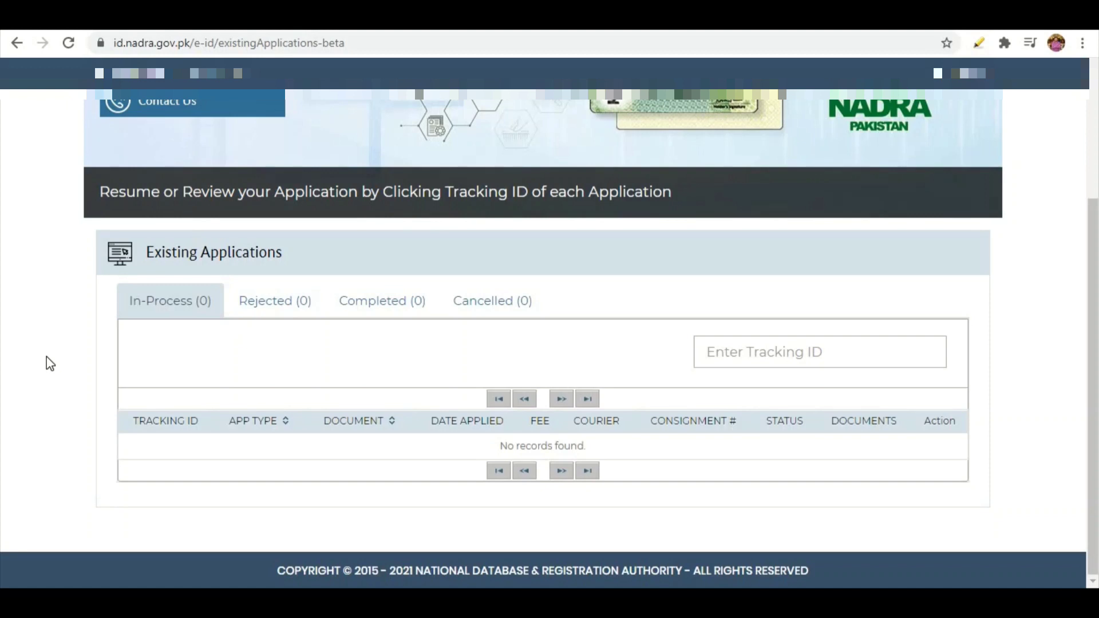
scroll(51, 364, up, 3)
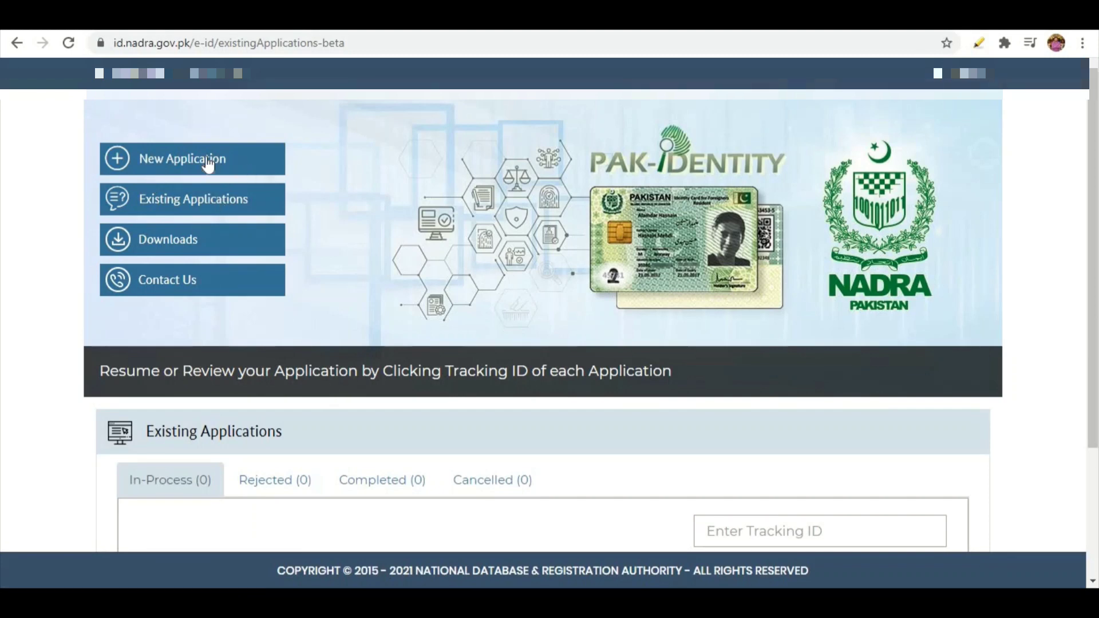
- Start a new identity document application, choosing Family Registration Certificate as the document type
click(178, 163)
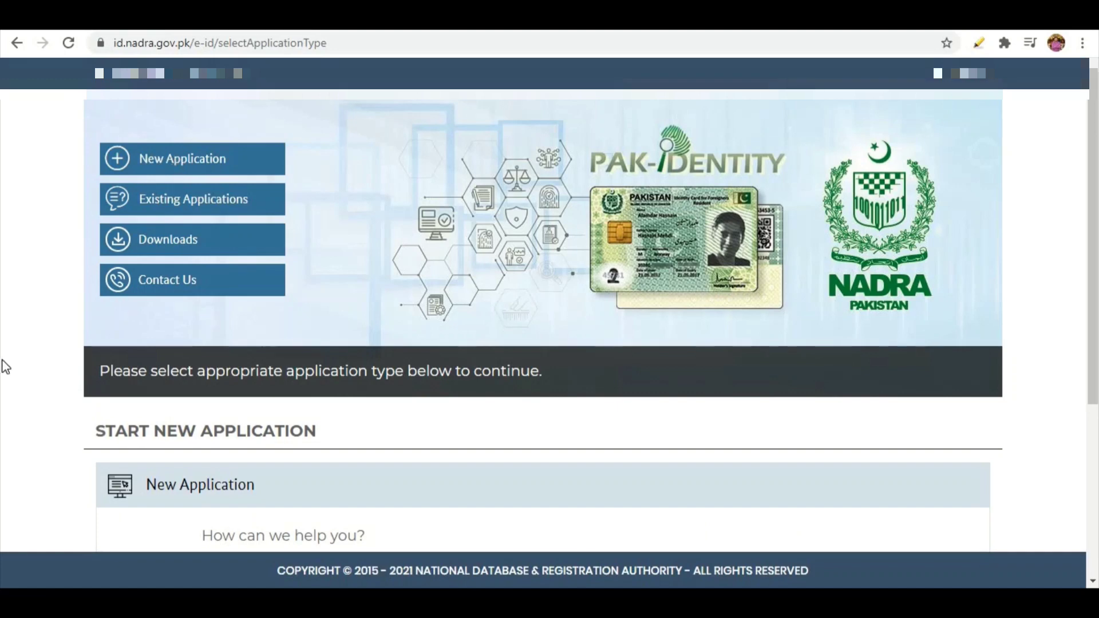
scroll(3, 366, down, 2)
scroll(4, 366, down, 2)
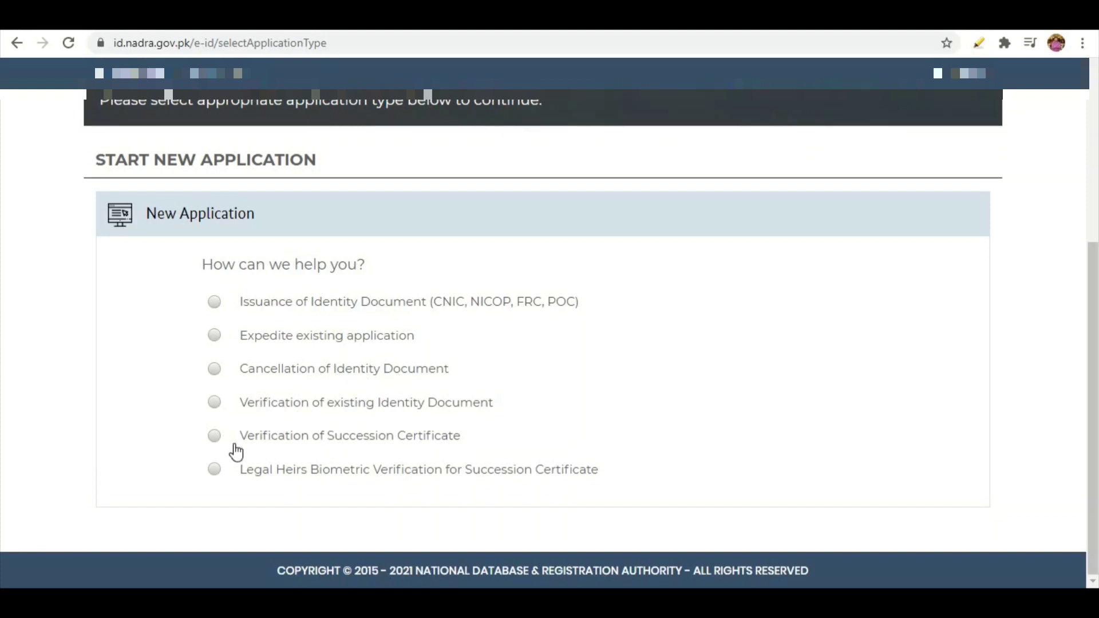
click(215, 302)
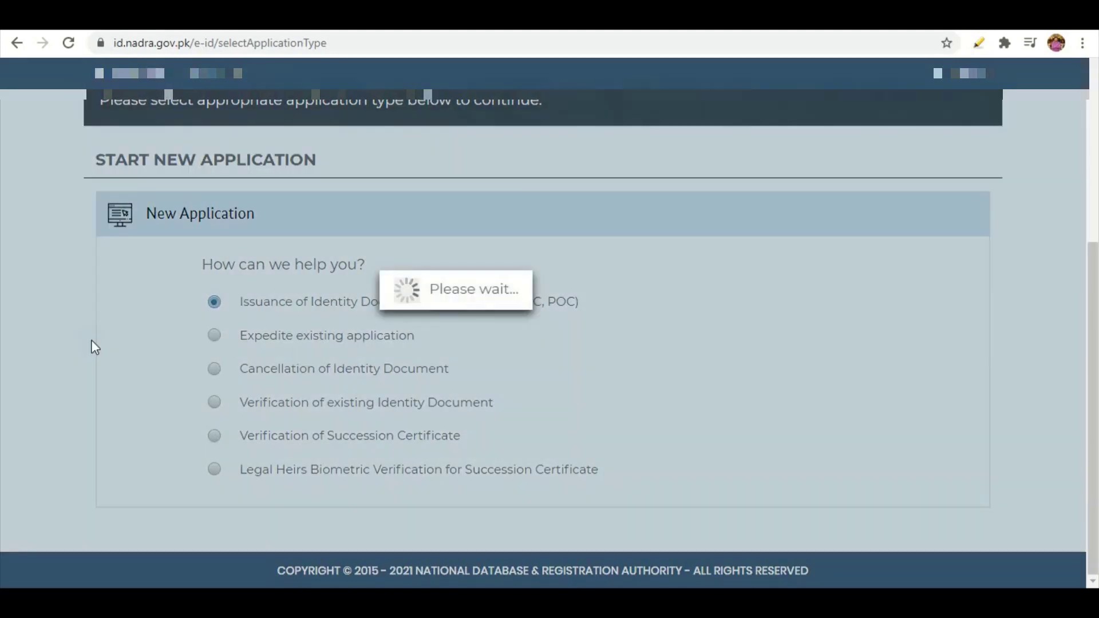
scroll(95, 348, down, 3)
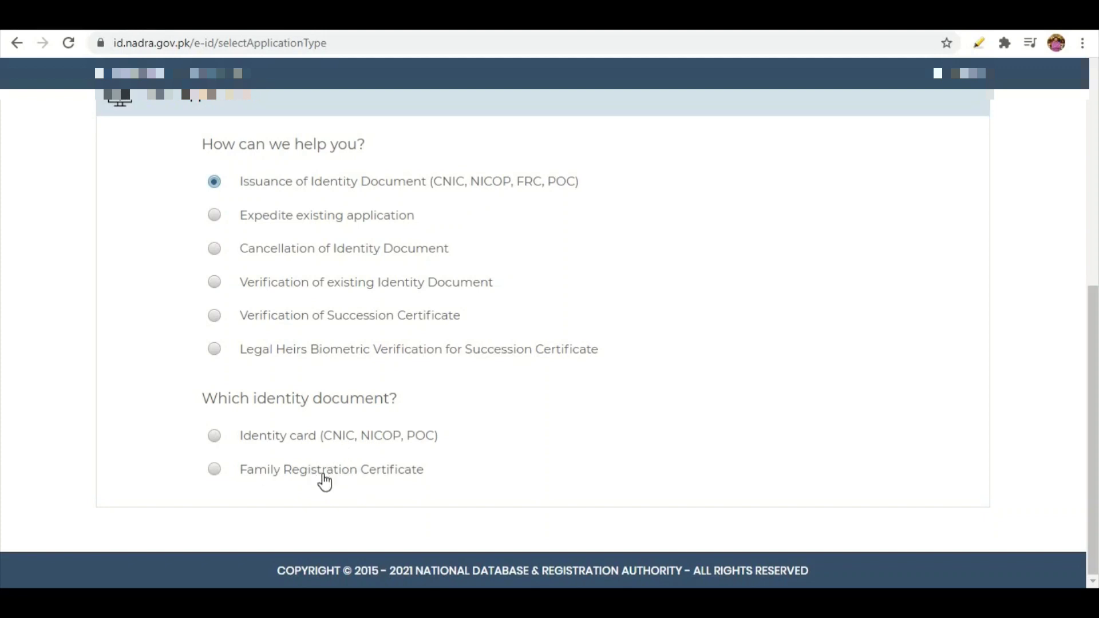
click(214, 470)
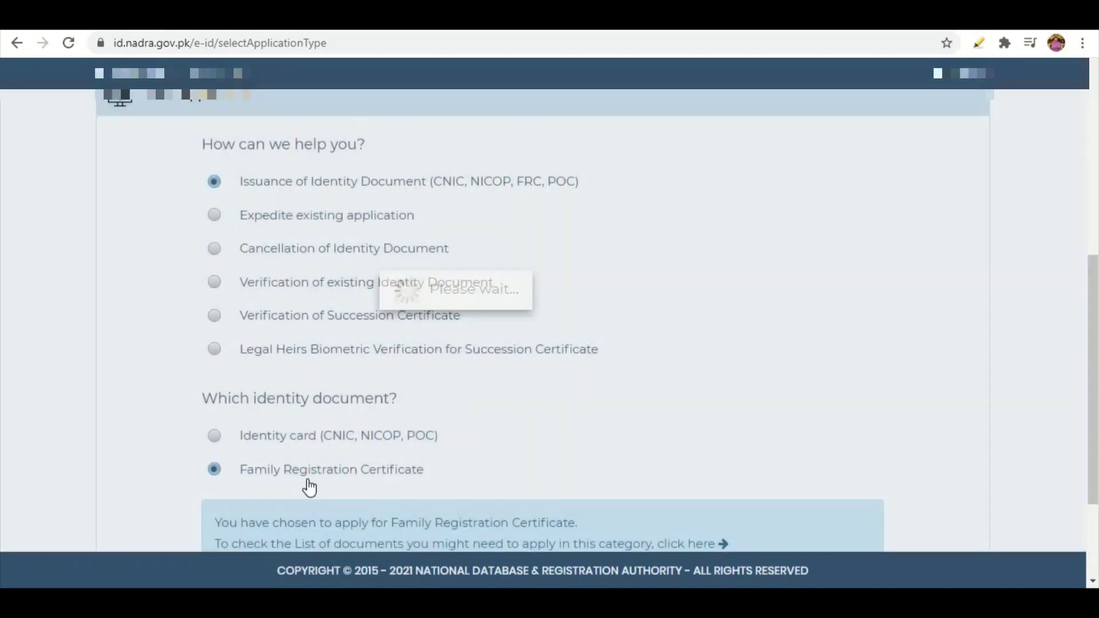
scroll(308, 484, down, 3)
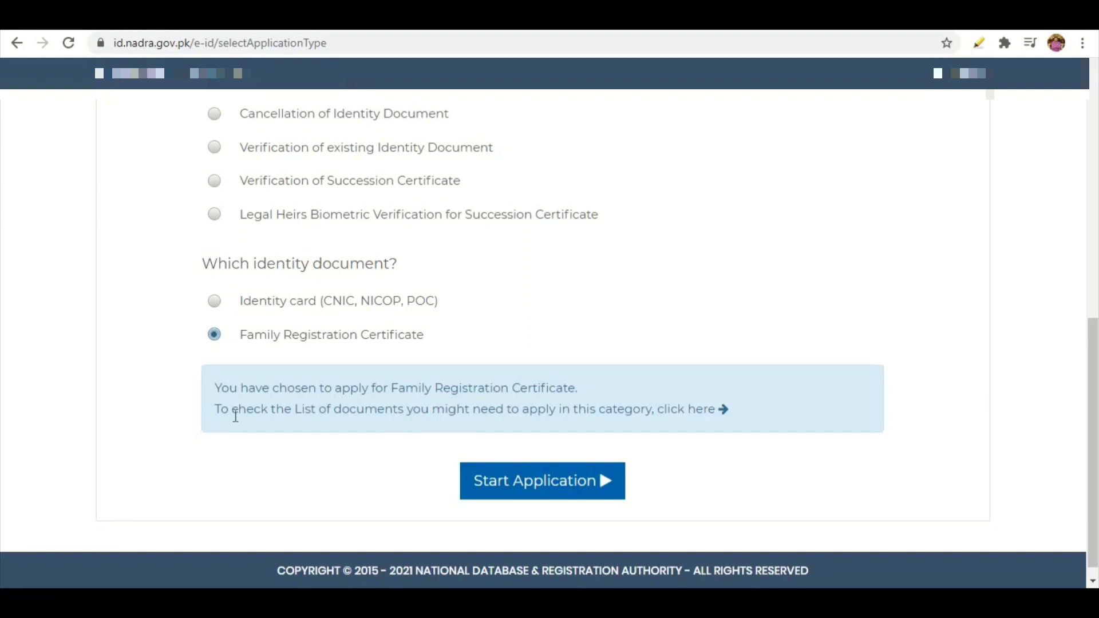
click(582, 481)
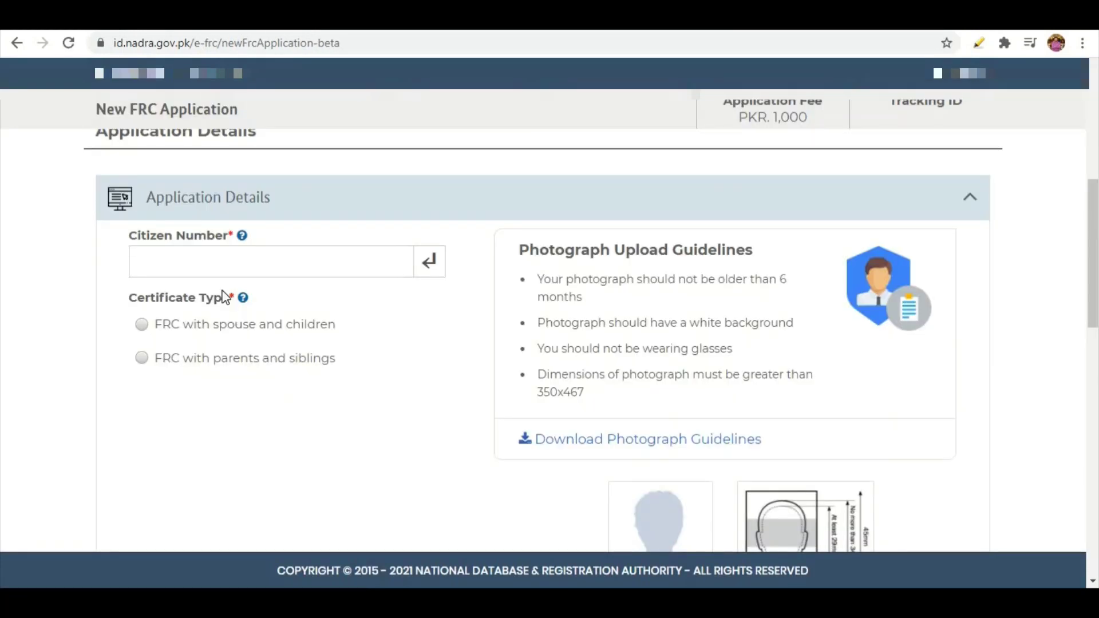
- Paste the applicant's CNIC as Citizen Number and choose 'FRC with parents and siblings'
click(204, 265)
key(ctrl+v)
click(142, 360)
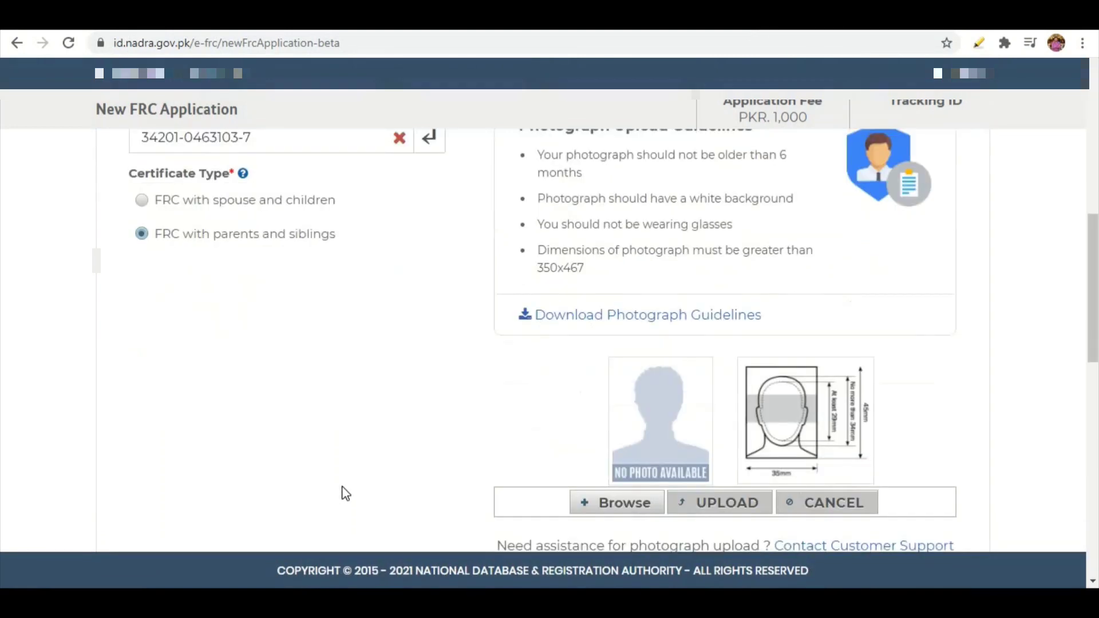
- Upload the applicant's photo from Downloads and save the FRC application details
scroll(346, 493, down, 1)
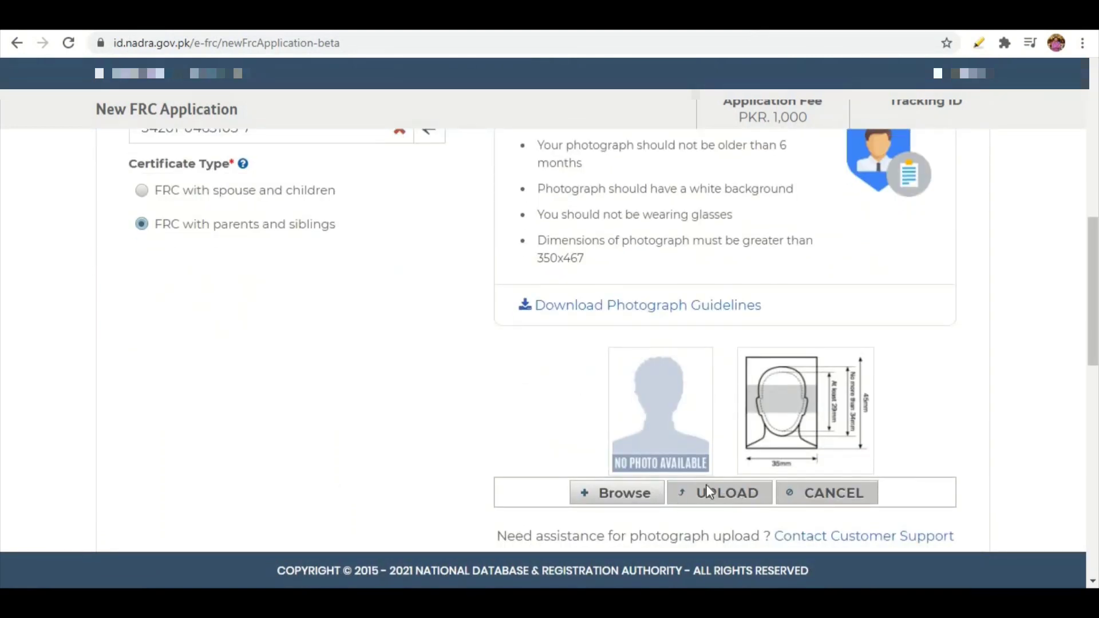
click(636, 494)
double_click(175, 159)
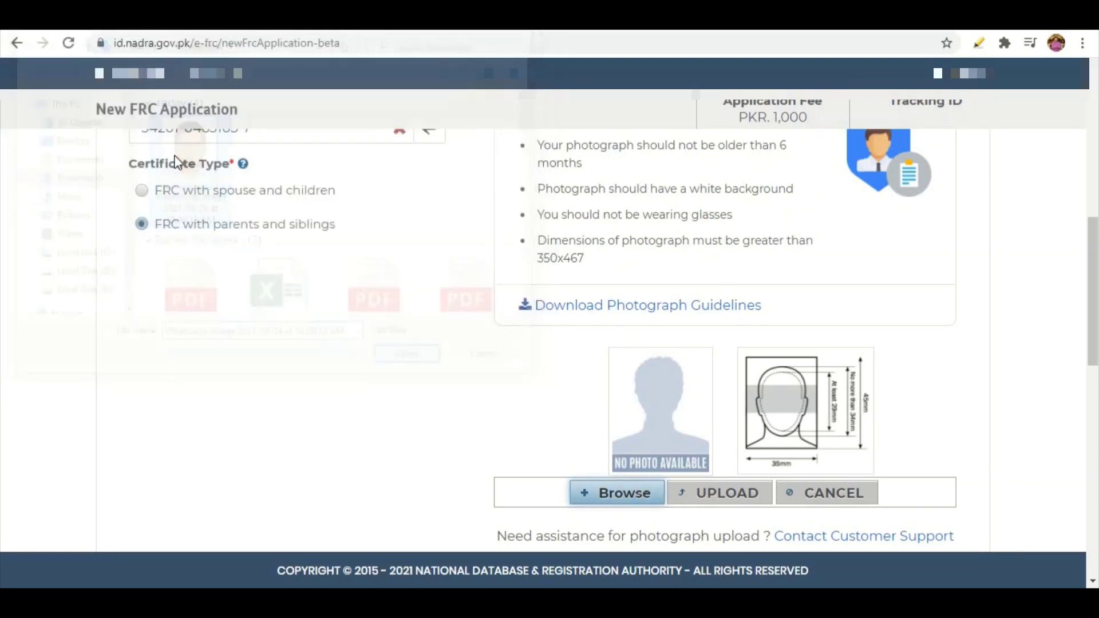
scroll(270, 326, down, 2)
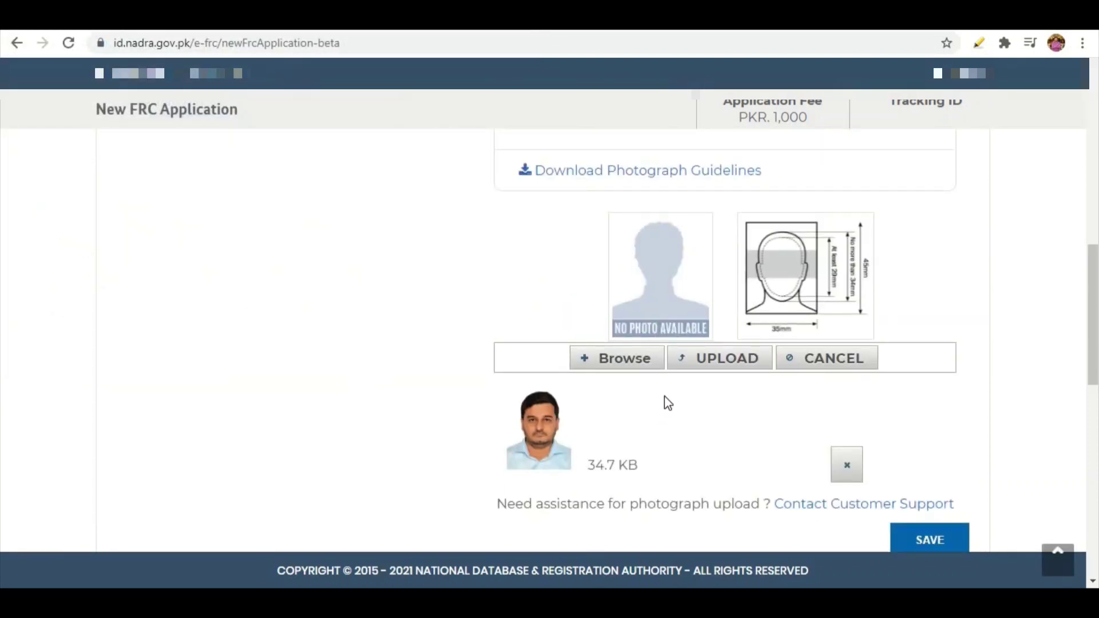
click(695, 361)
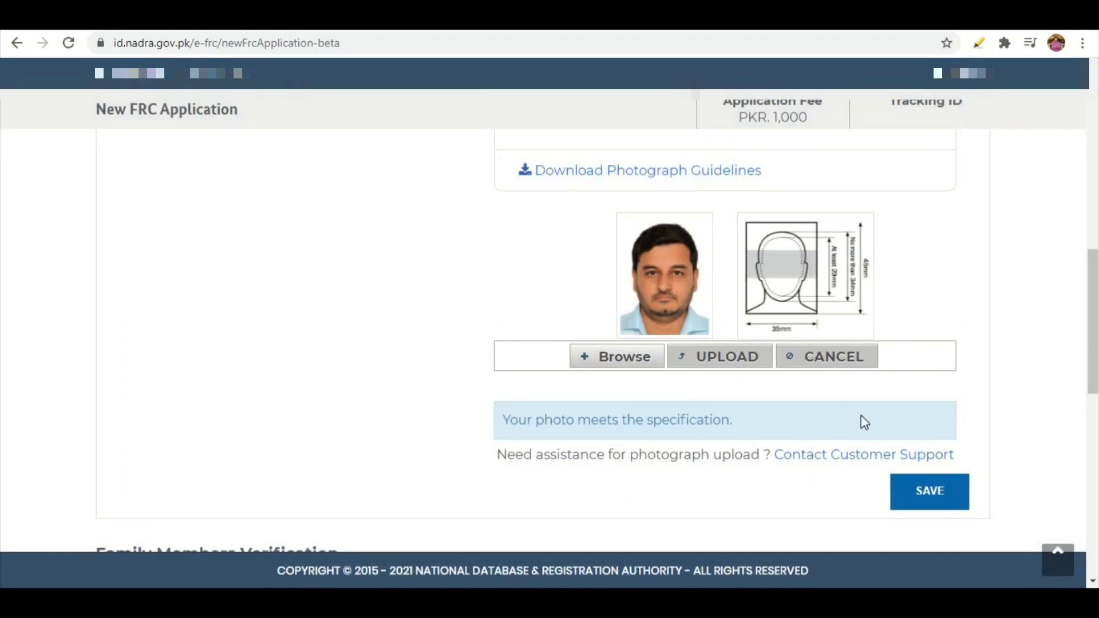
click(927, 494)
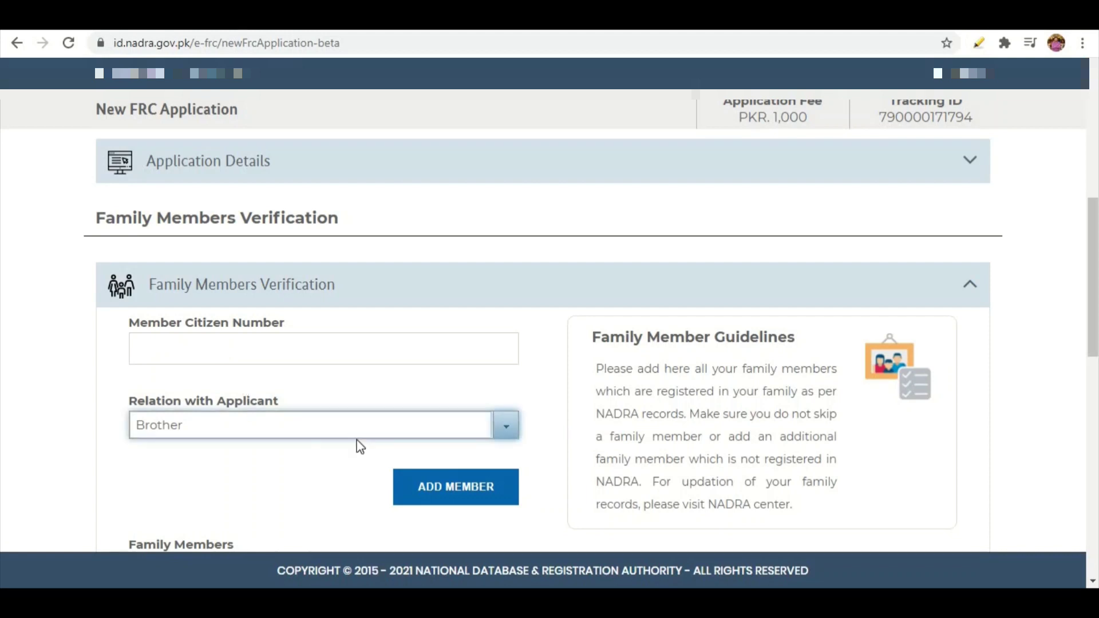
- Add a Sister to the Family Members list with her citizen number
click(503, 430)
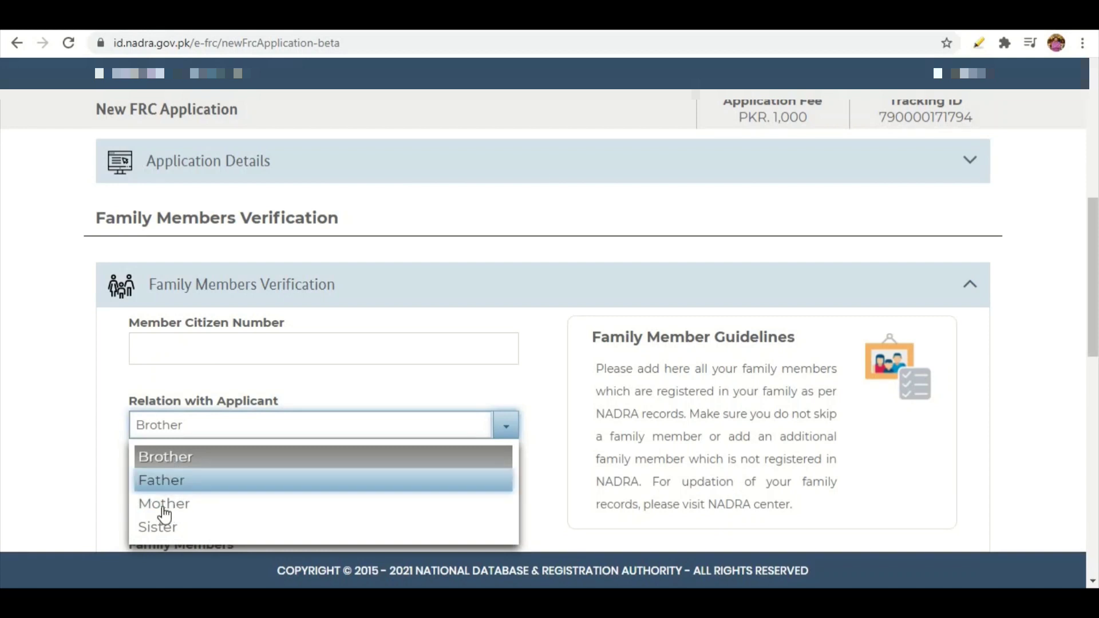
click(150, 525)
click(154, 355)
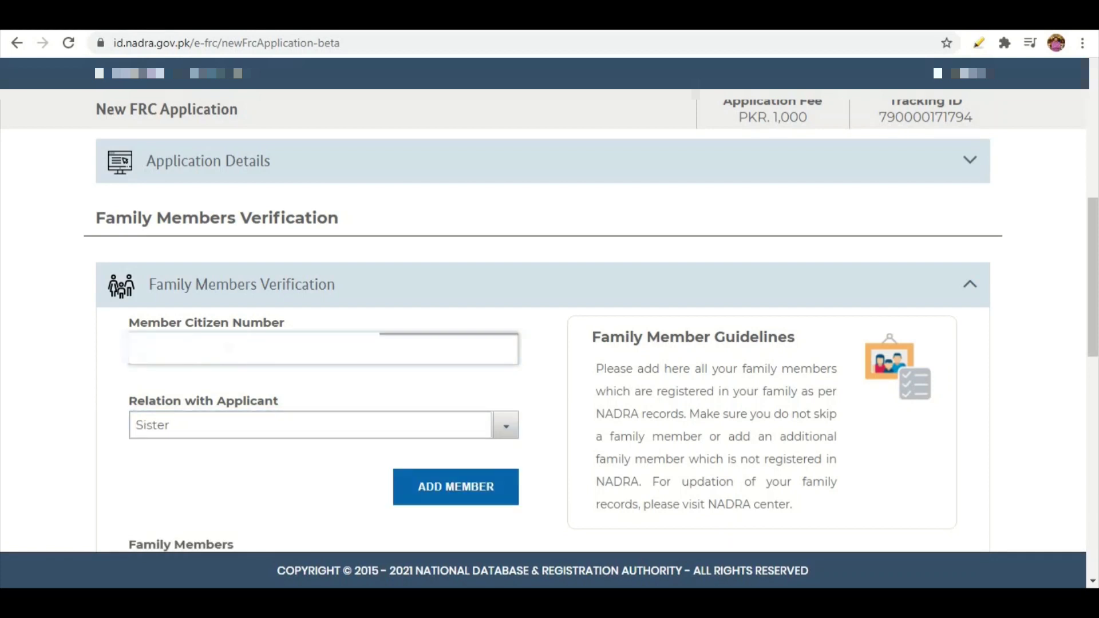
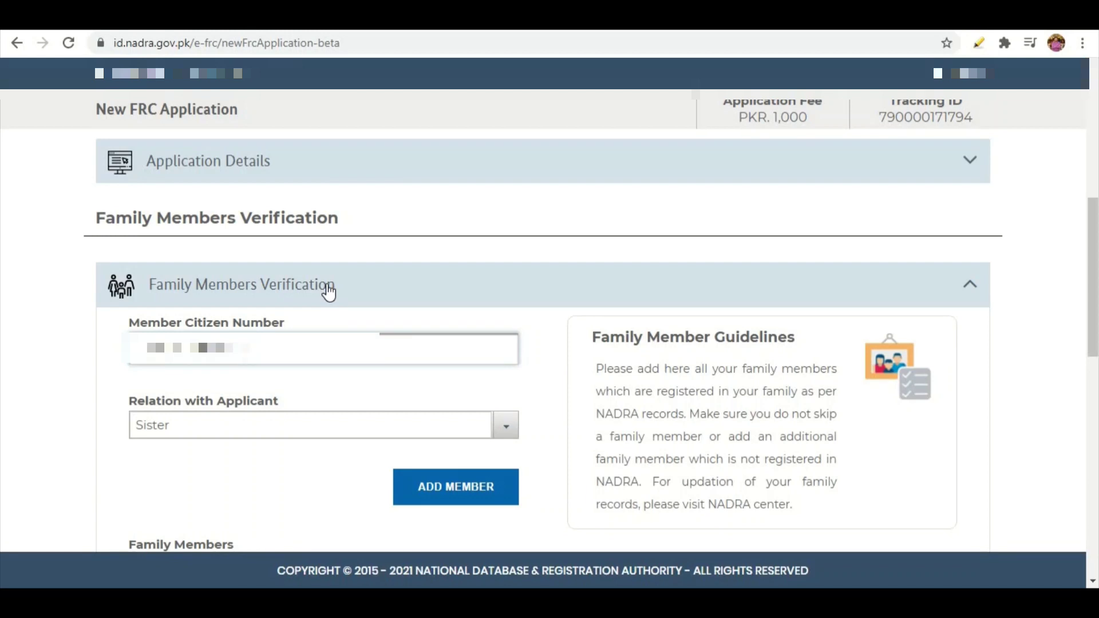
click(436, 488)
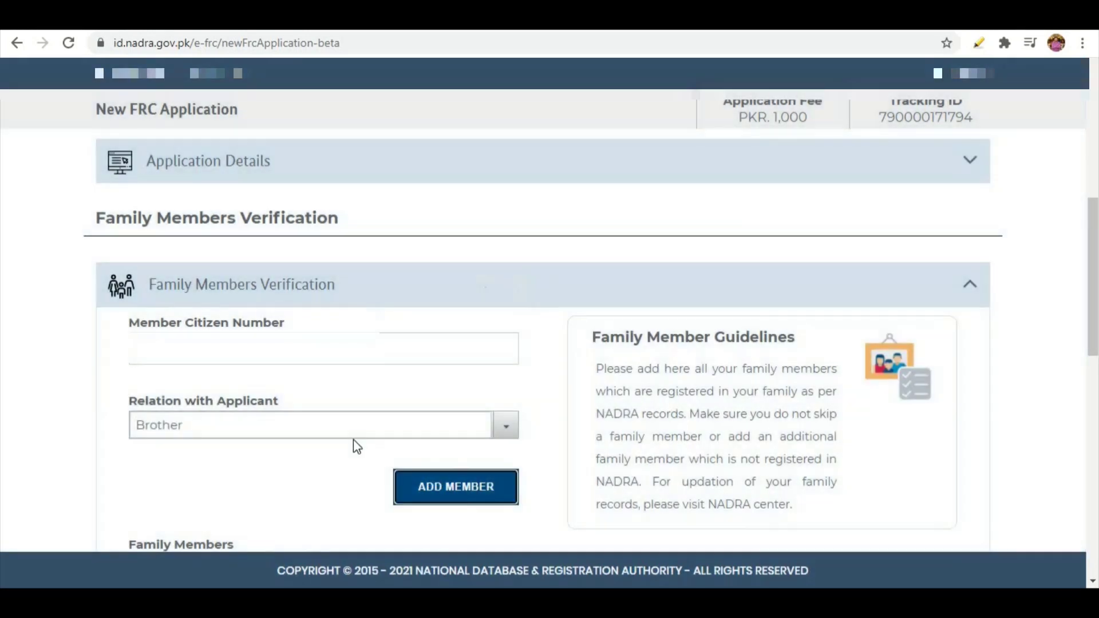
scroll(355, 446, down, 5)
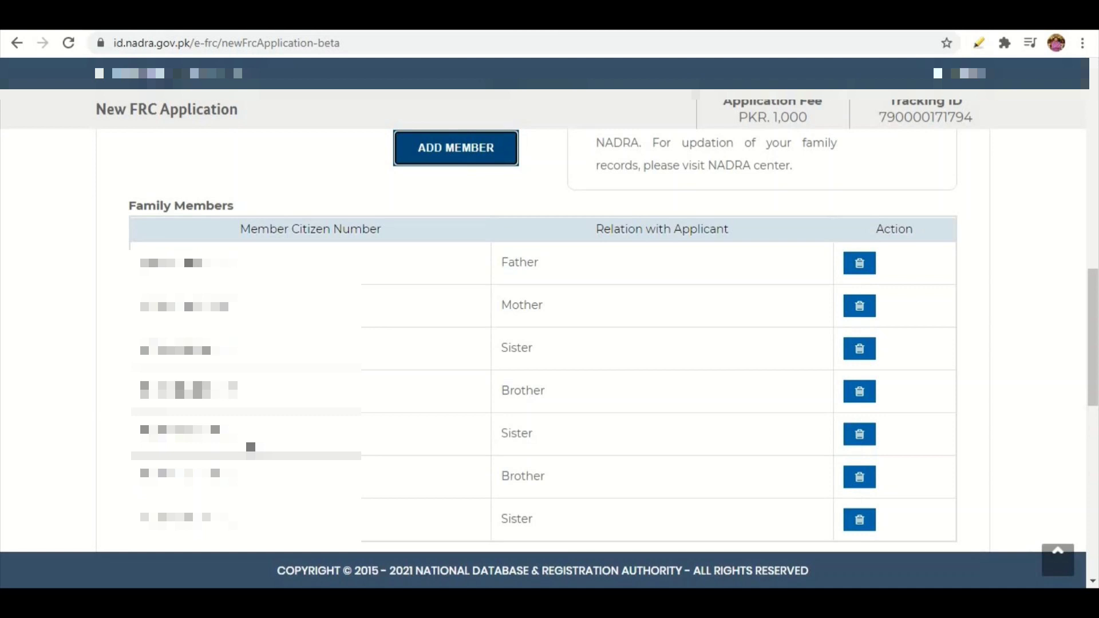
- Scroll the certificate's family member entries down to the Registrar General's signature and QR code
scroll(549, 343, down, 3)
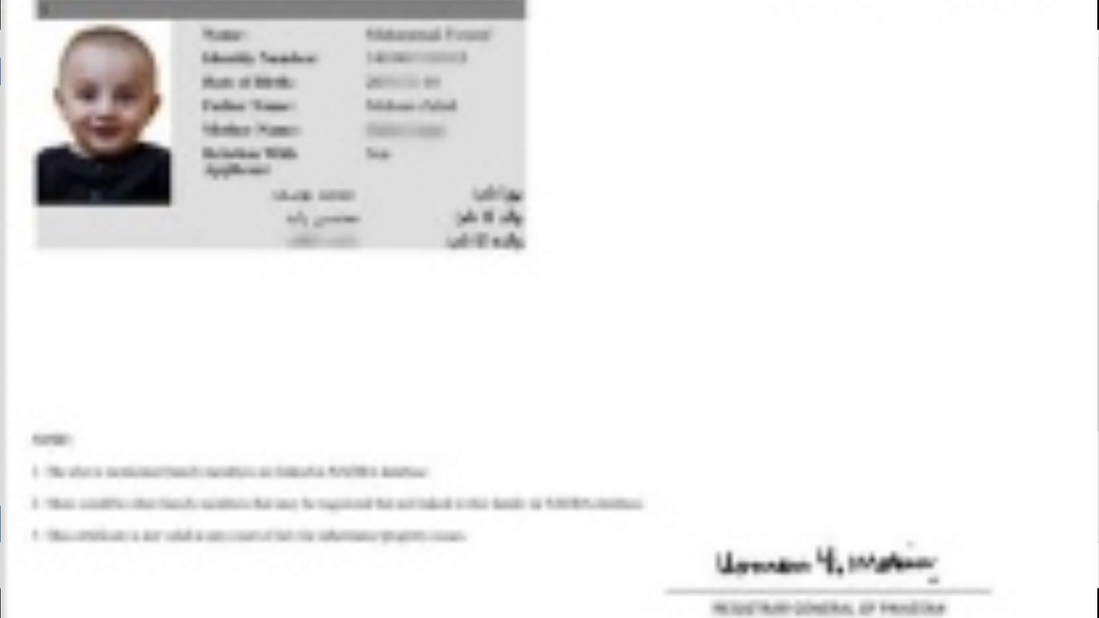
scroll(549, 309, down, 1)
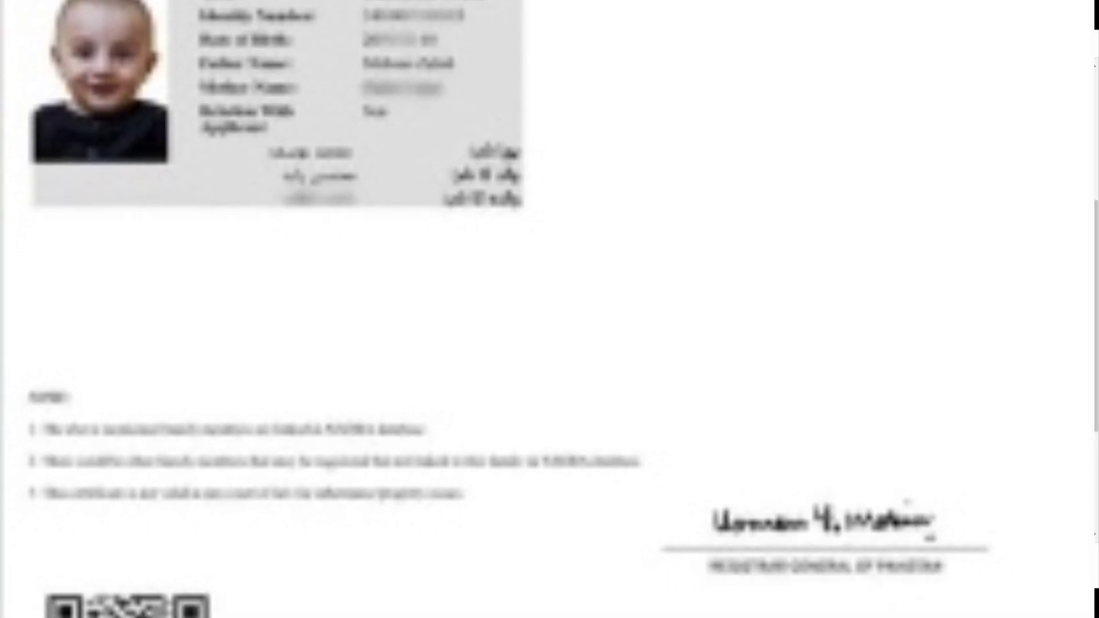